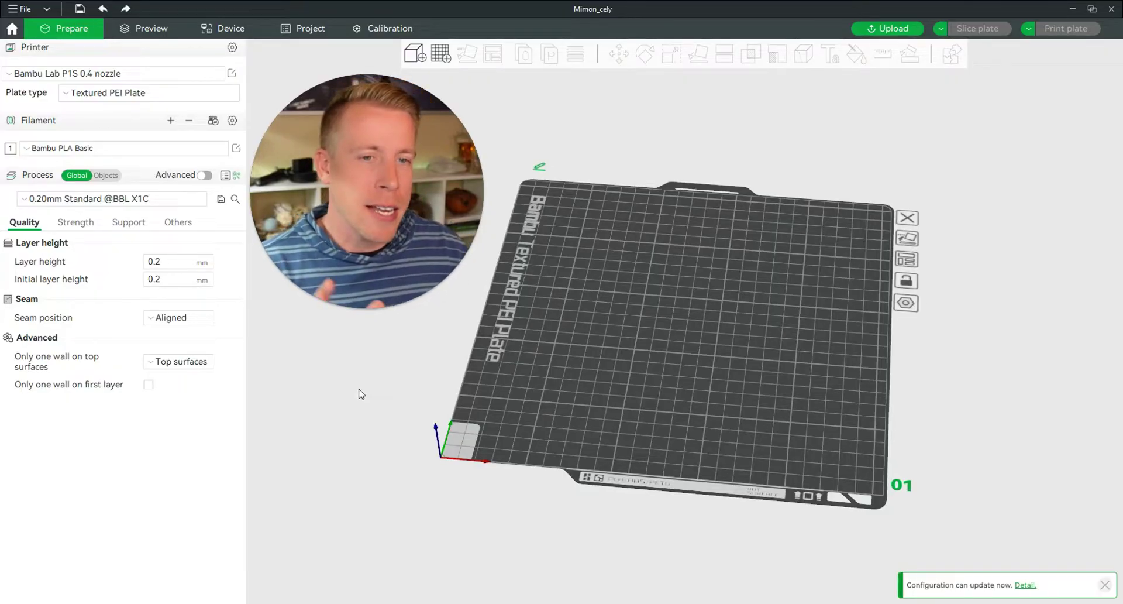
# Import the Mimon_cely.stl Minion model onto the build plate.
pyautogui.click(351, 310)
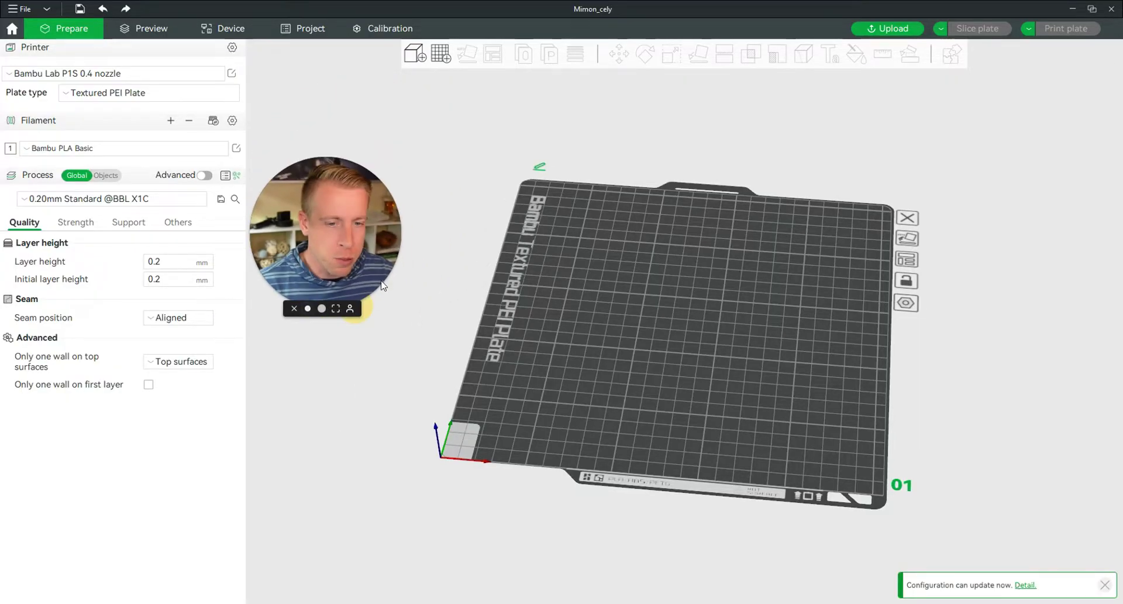
pyautogui.moveTo(381, 285); pyautogui.dragTo(438, 443)
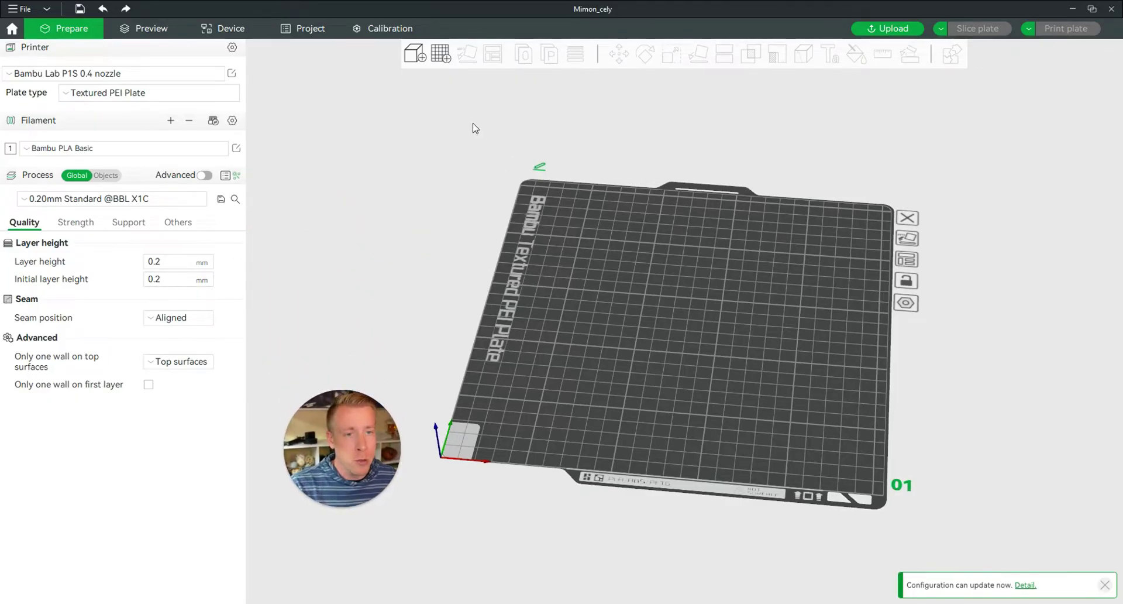
pyautogui.click(415, 53)
pyautogui.doubleClick(174, 103)
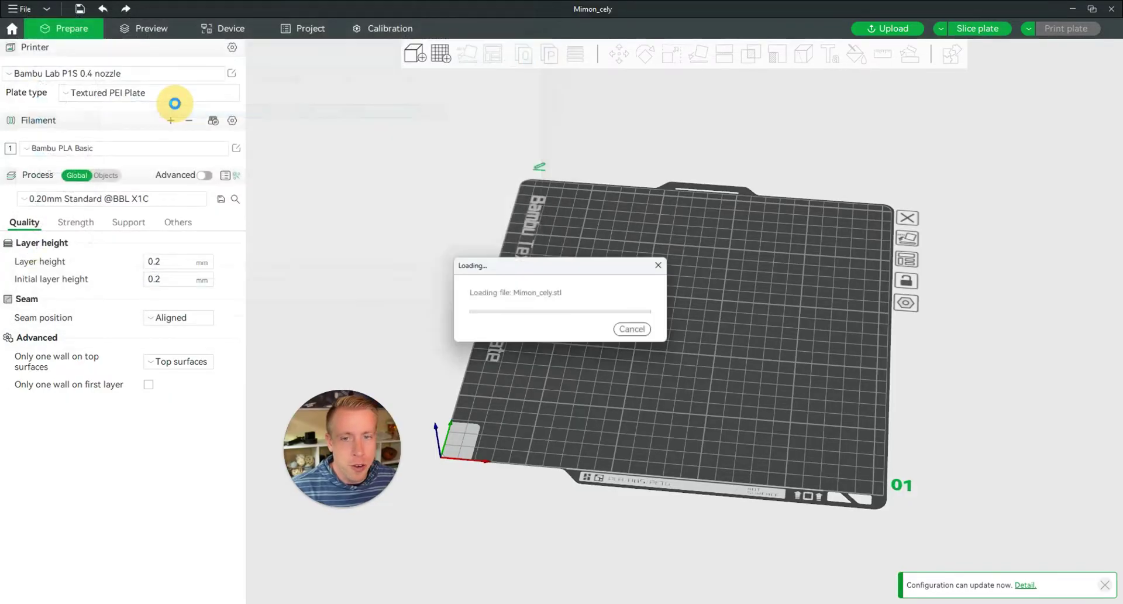
# Select the Minion and drag it to a new spot on the plate.
pyautogui.moveTo(792, 389)
pyautogui.mouseDown()
pyautogui.moveTo(734, 382)
pyautogui.moveTo(765, 380)
pyautogui.moveTo(749, 388)
pyautogui.mouseUp()
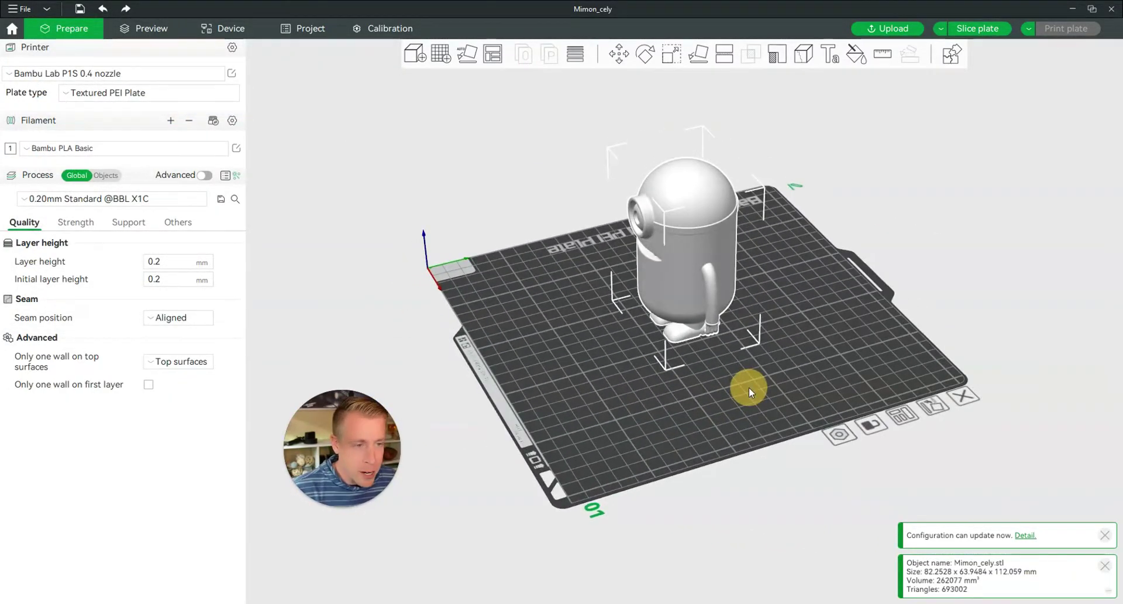
pyautogui.click(605, 406)
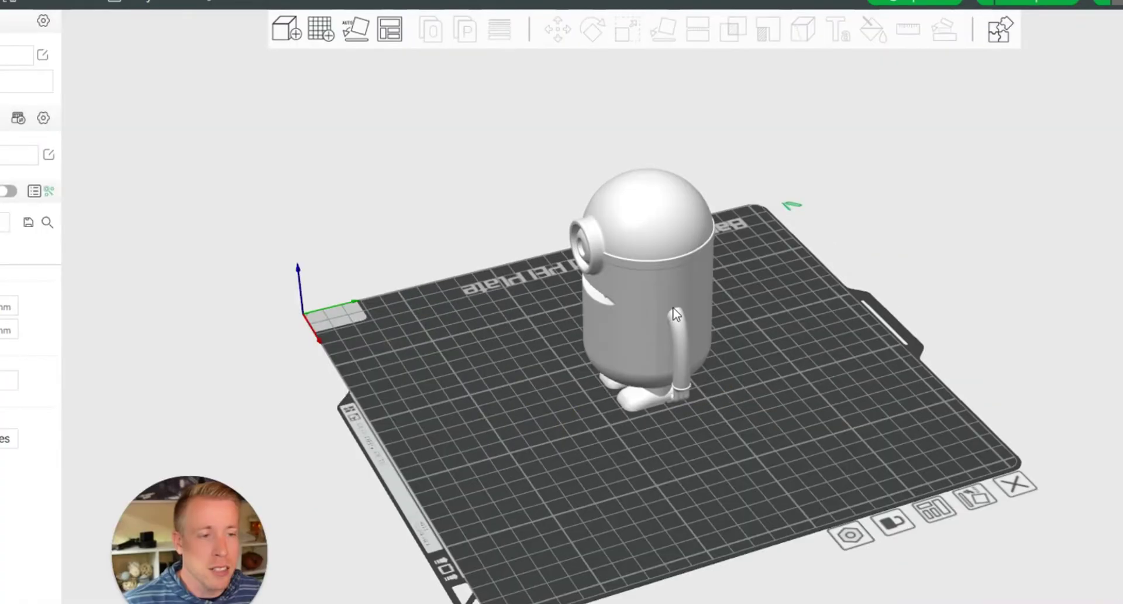
pyautogui.click(692, 255)
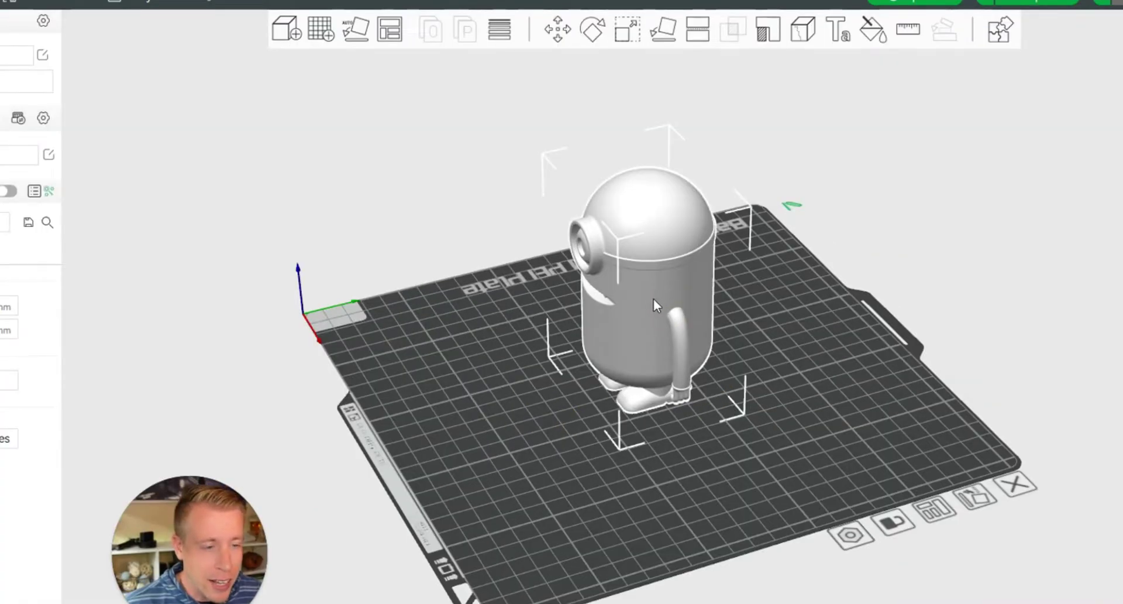
pyautogui.moveTo(654, 300); pyautogui.dragTo(635, 337)
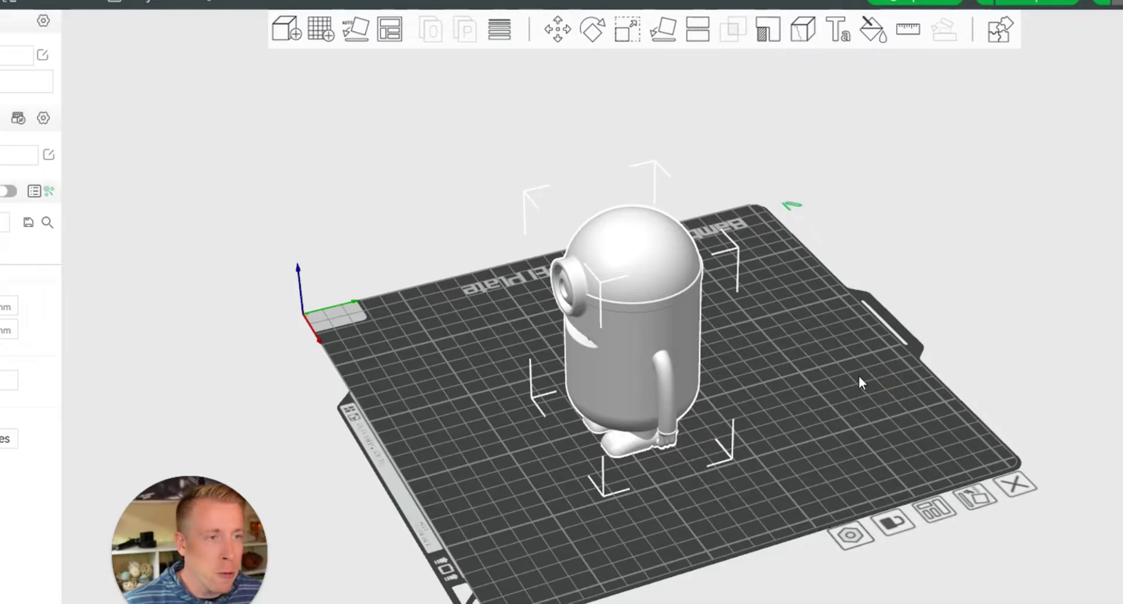
pyautogui.click(699, 32)
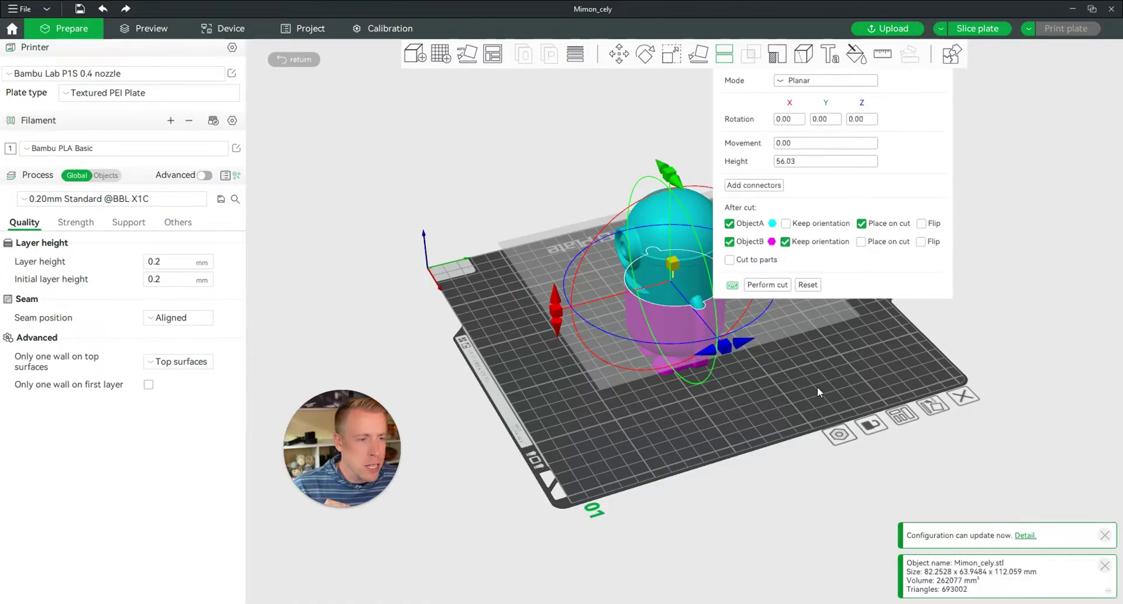
pyautogui.moveTo(817, 386)
pyautogui.mouseDown()
pyautogui.moveTo(802, 449)
pyautogui.moveTo(840, 451)
pyautogui.moveTo(790, 451)
pyautogui.mouseUp()
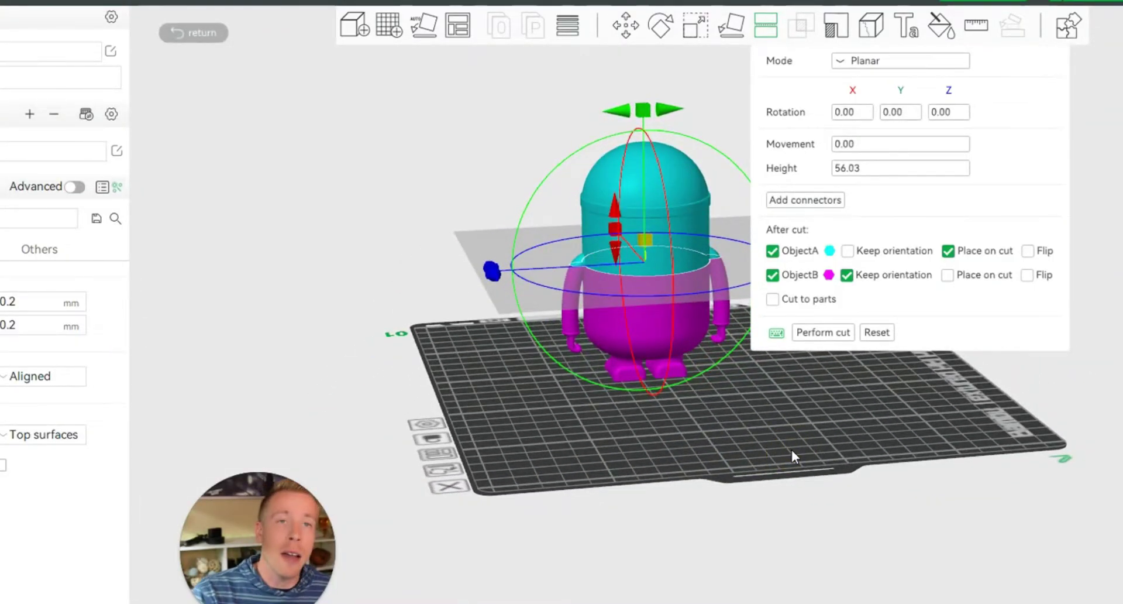
pyautogui.moveTo(781, 413)
pyautogui.mouseDown()
pyautogui.moveTo(766, 413)
pyautogui.moveTo(833, 404)
pyautogui.moveTo(803, 413)
pyautogui.mouseUp()
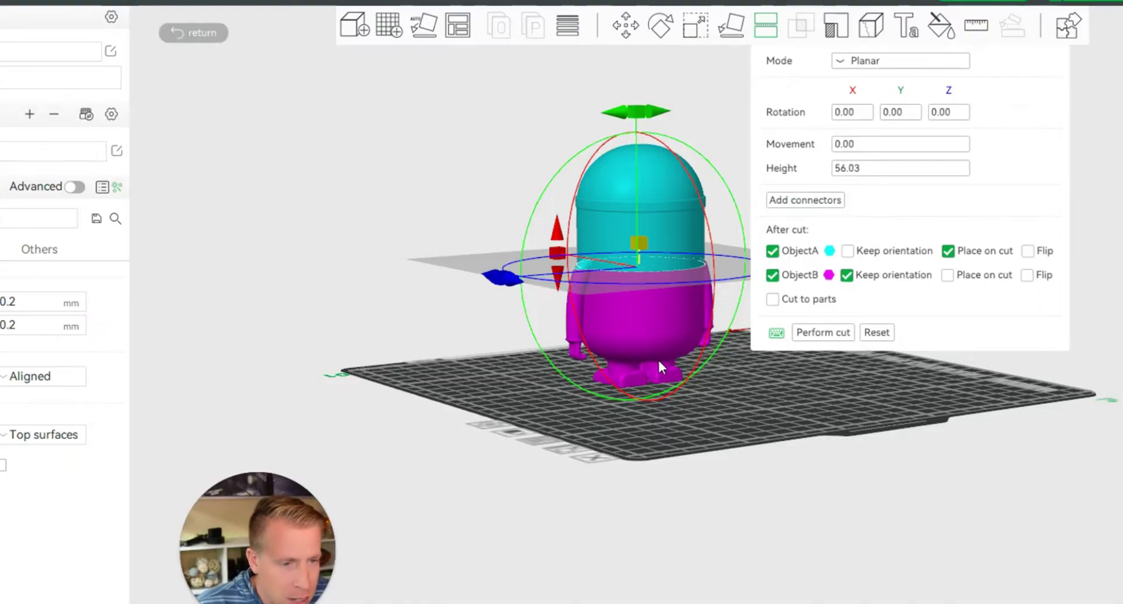
pyautogui.scroll(2, 659, 366)
pyautogui.scroll(3, 763, 422)
pyautogui.moveTo(762, 422)
pyautogui.mouseDown()
pyautogui.moveTo(728, 429)
pyautogui.moveTo(733, 416)
pyautogui.mouseUp()
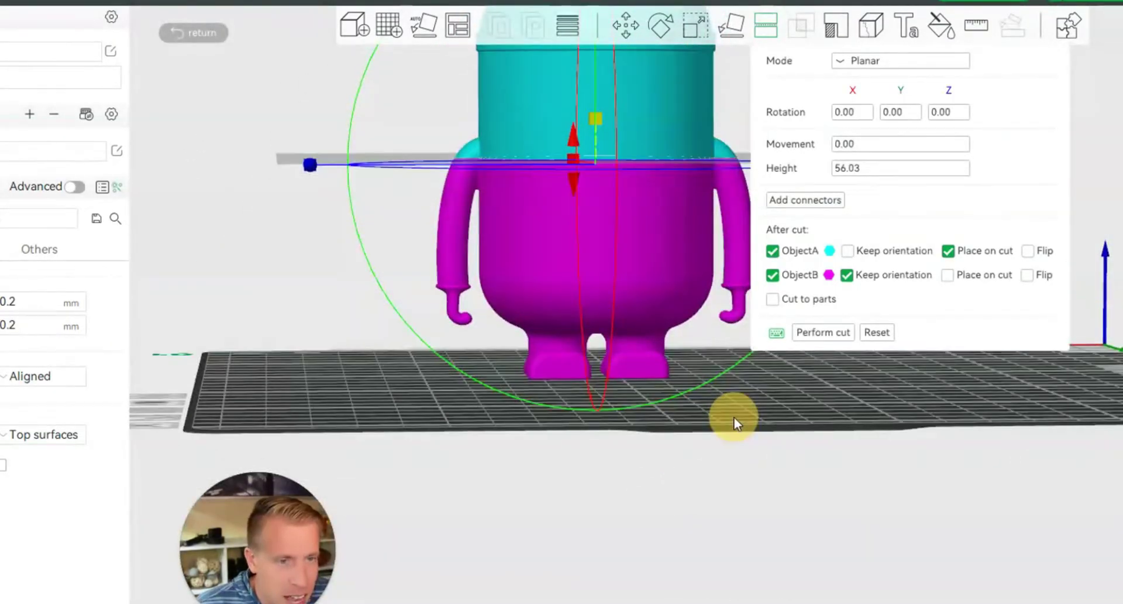
pyautogui.scroll(-1, 725, 415)
pyautogui.scroll(-1, 725, 414)
pyautogui.scroll(-1, 726, 414)
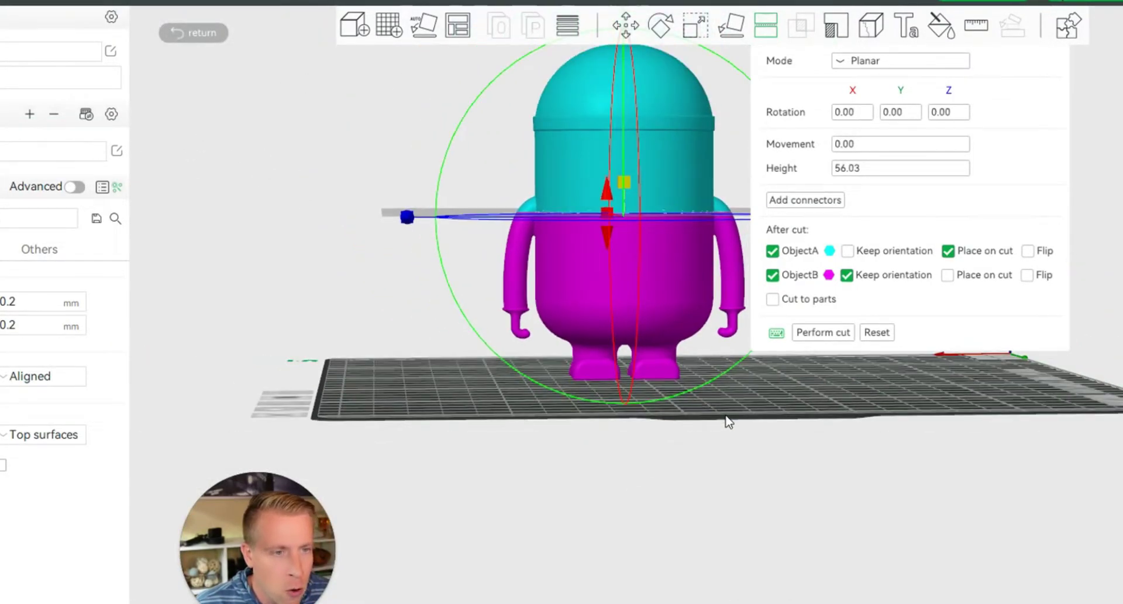
pyautogui.moveTo(734, 393)
pyautogui.mouseDown()
pyautogui.moveTo(697, 396)
pyautogui.moveTo(769, 403)
pyautogui.moveTo(763, 392)
pyautogui.mouseUp()
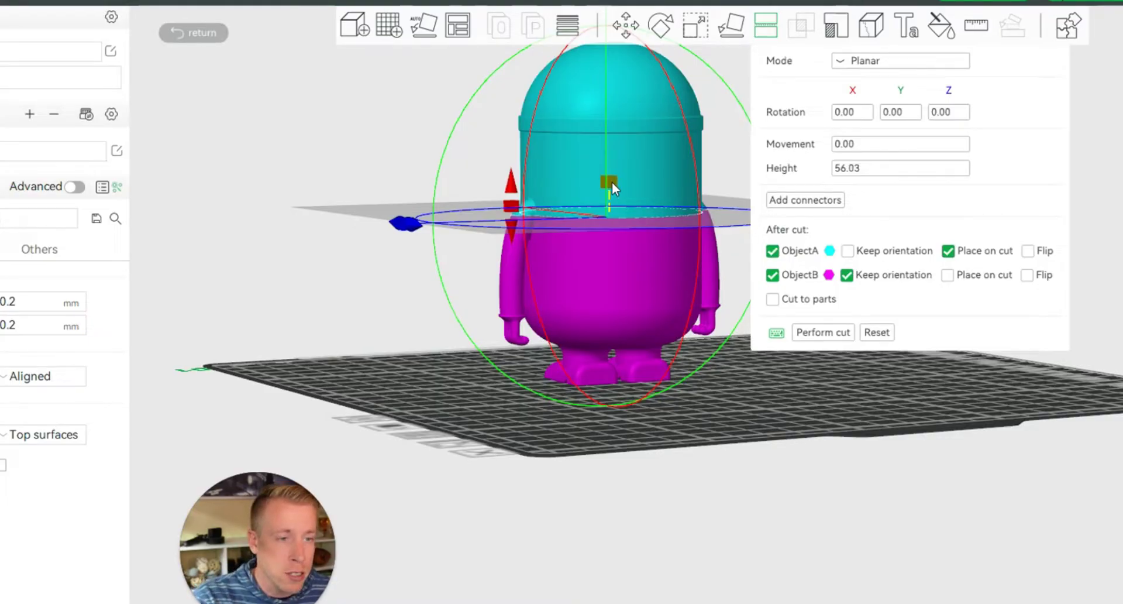
# Drag the cut plane up to 65.60 mm and tilt it to -5.47° about X.
pyautogui.moveTo(612, 181)
pyautogui.mouseDown()
pyautogui.moveTo(612, 140)
pyautogui.moveTo(602, 202)
pyautogui.moveTo(612, 155)
pyautogui.mouseUp()
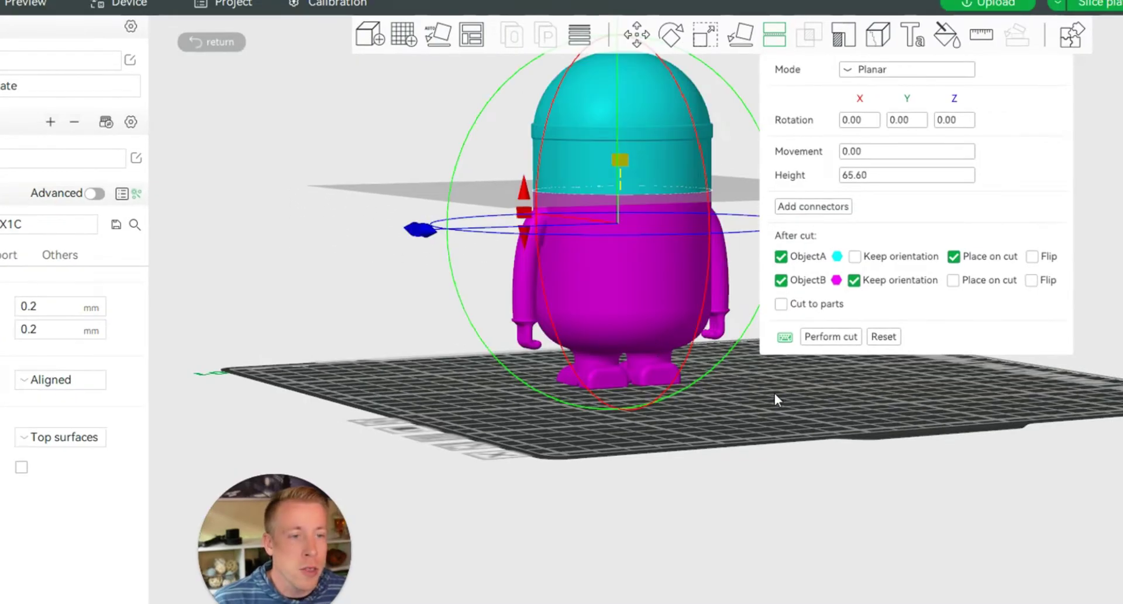
pyautogui.moveTo(472, 400)
pyautogui.mouseDown()
pyautogui.moveTo(423, 386)
pyautogui.moveTo(470, 393)
pyautogui.moveTo(495, 372)
pyautogui.moveTo(478, 381)
pyautogui.moveTo(465, 297)
pyautogui.mouseUp()
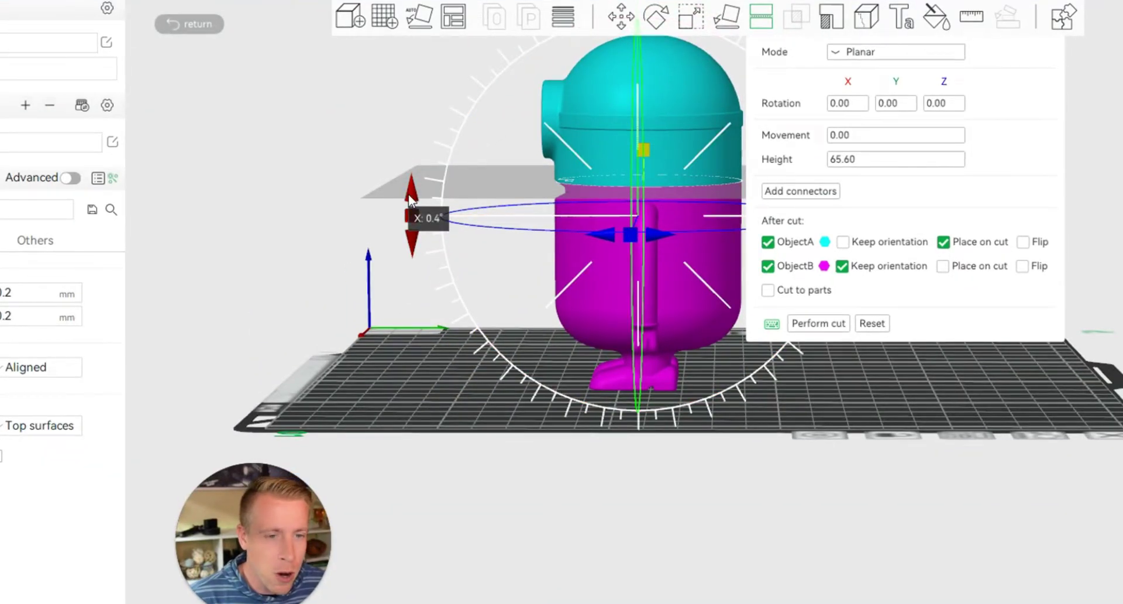
pyautogui.moveTo(409, 194)
pyautogui.mouseDown()
pyautogui.moveTo(412, 157)
pyautogui.moveTo(409, 232)
pyautogui.moveTo(412, 198)
pyautogui.mouseUp()
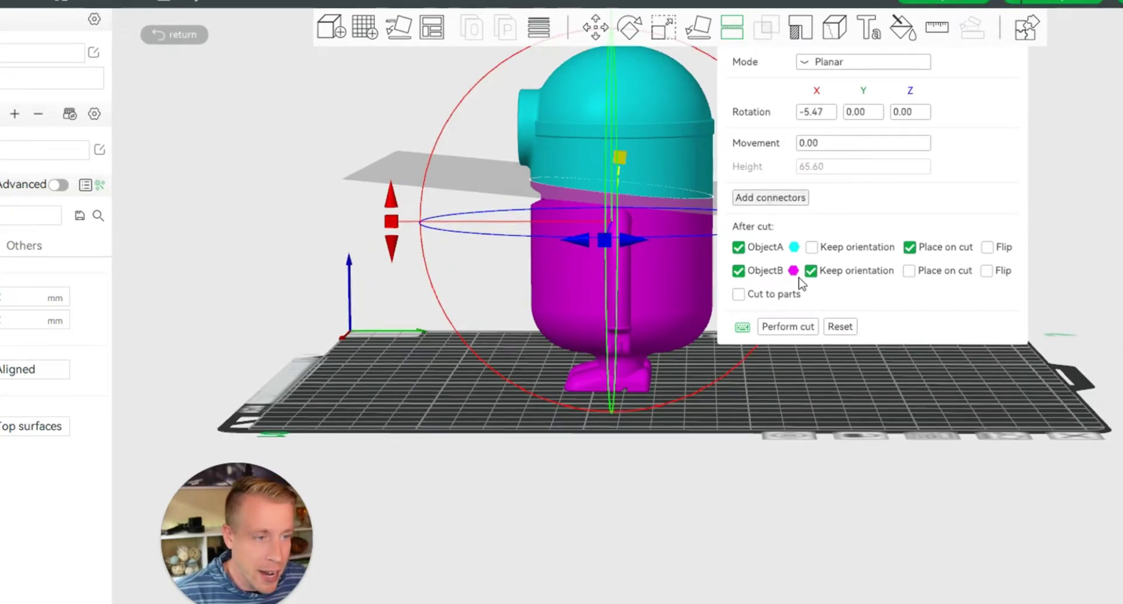
pyautogui.moveTo(865, 406)
pyautogui.mouseDown()
pyautogui.moveTo(852, 406)
pyautogui.moveTo(861, 405)
pyautogui.mouseUp()
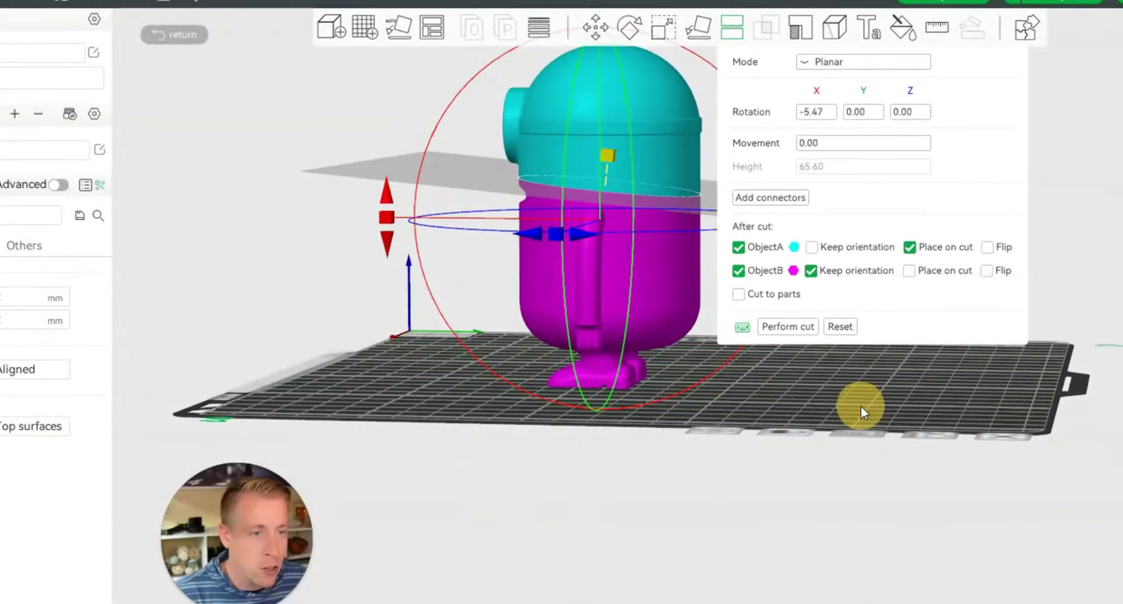
# Place a square Prizm plug connector on the Minion's cut face.
pyautogui.click(777, 201)
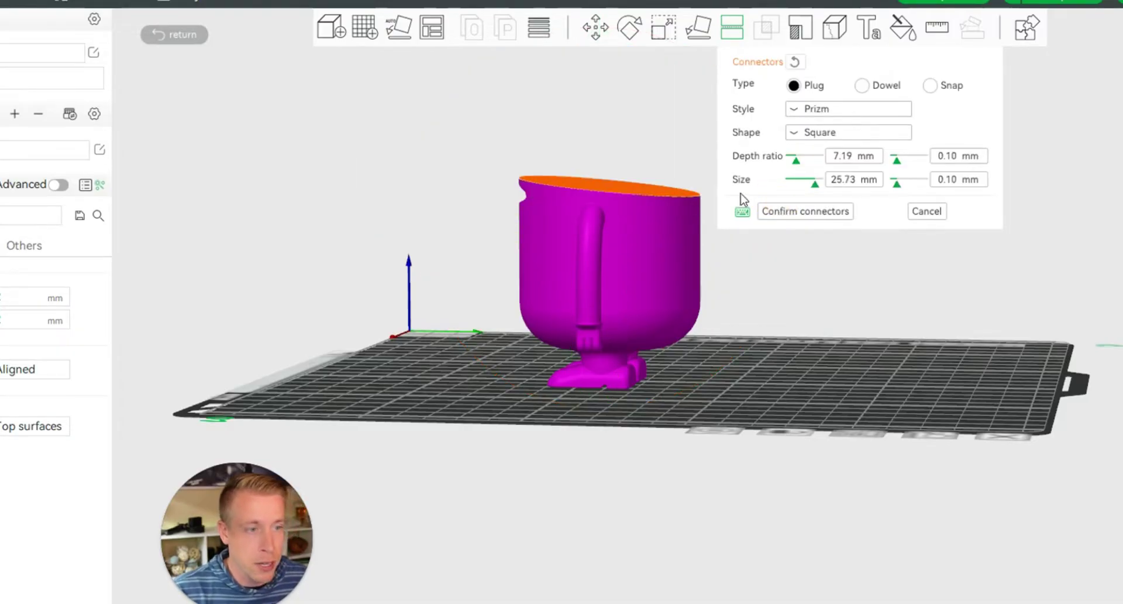
pyautogui.moveTo(759, 391)
pyautogui.mouseDown()
pyautogui.moveTo(749, 402)
pyautogui.moveTo(770, 405)
pyautogui.moveTo(799, 437)
pyautogui.mouseUp()
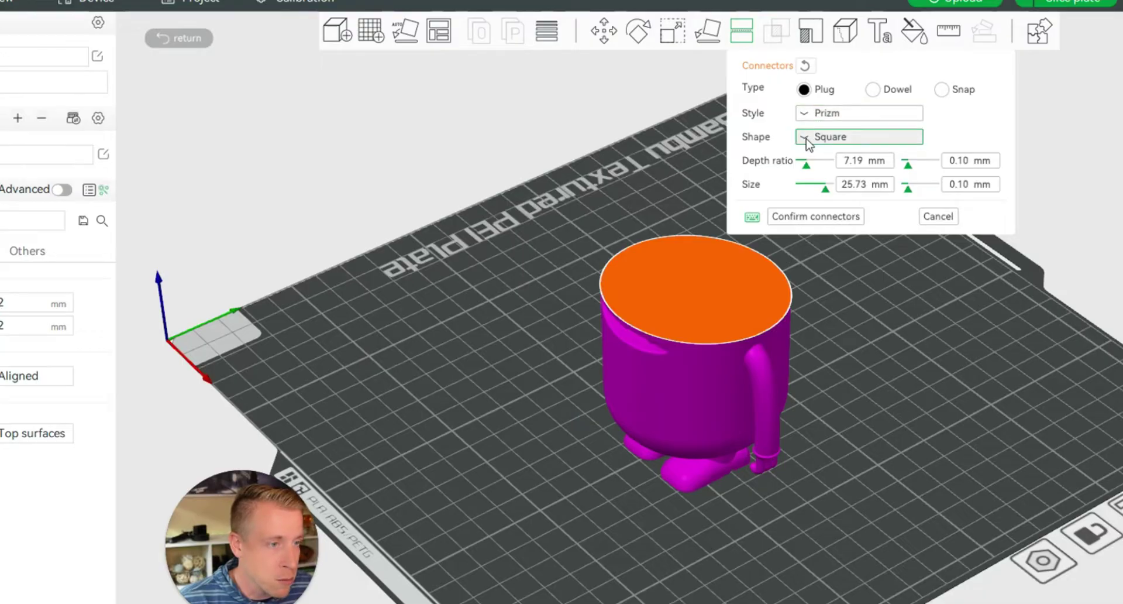
pyautogui.click(814, 137)
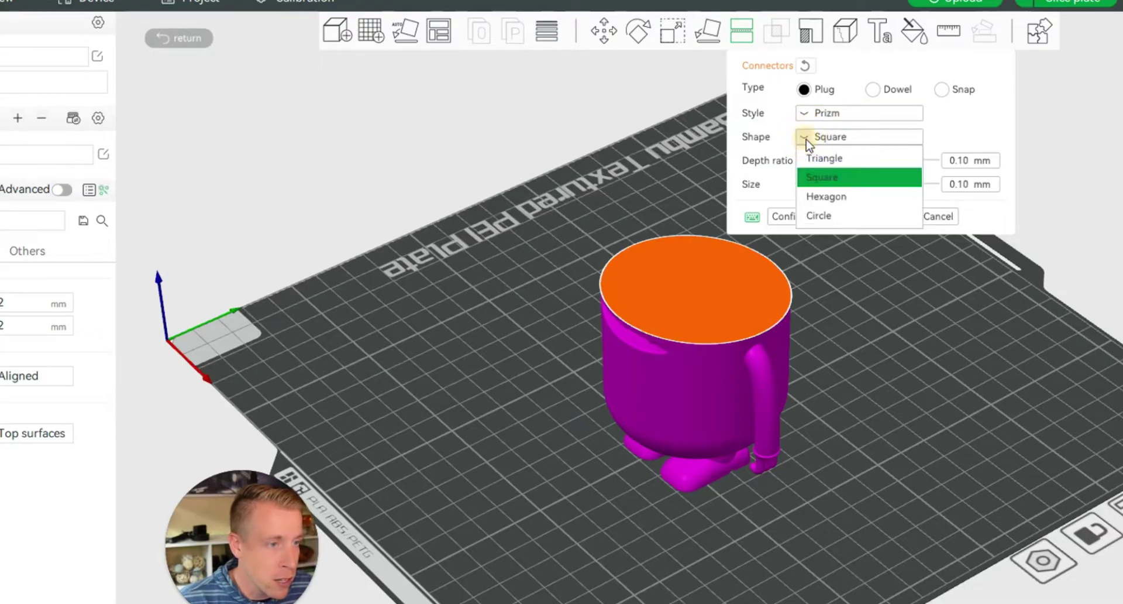
pyautogui.click(832, 178)
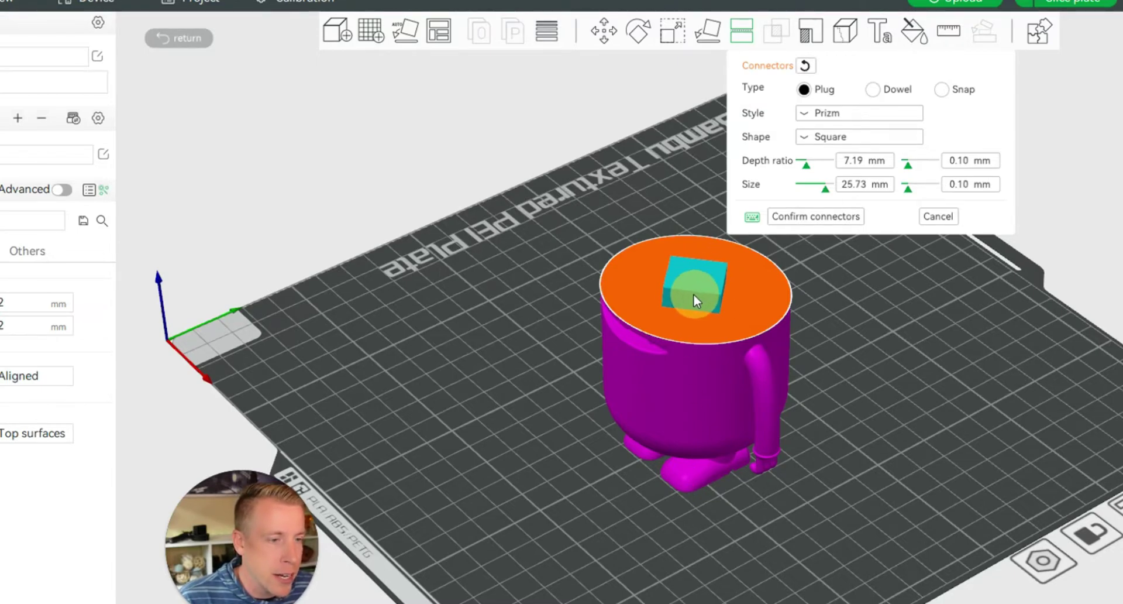
# Shrink the square plug connector slightly and reposition it on the cut face.
pyautogui.click(812, 187)
pyautogui.moveTo(826, 193)
pyautogui.mouseDown()
pyautogui.moveTo(817, 195)
pyautogui.moveTo(826, 196)
pyautogui.mouseUp()
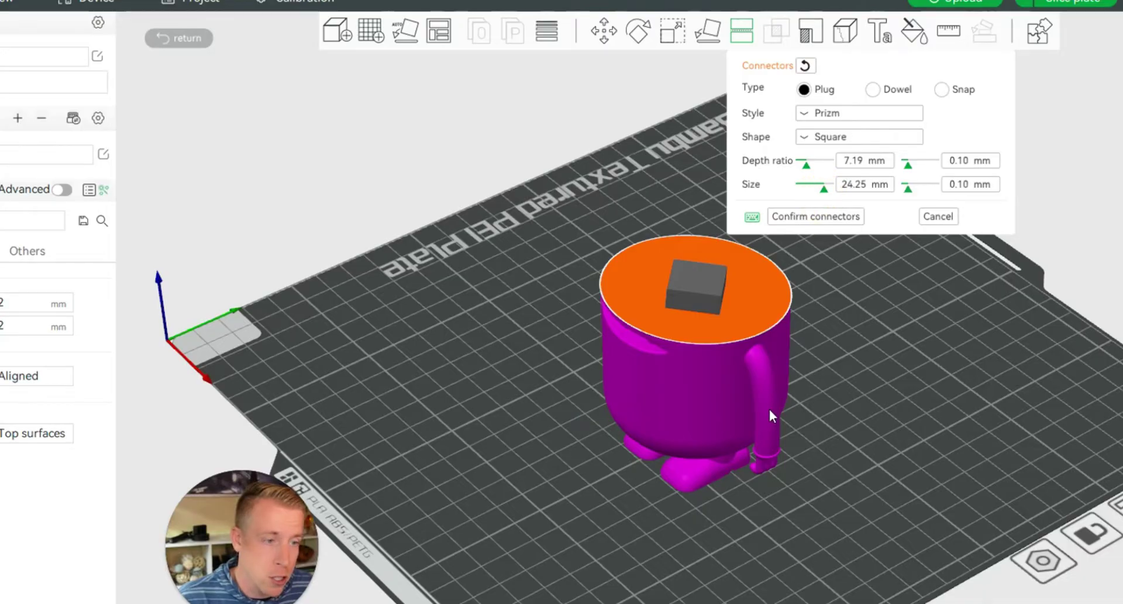
pyautogui.moveTo(769, 409)
pyautogui.mouseDown()
pyautogui.moveTo(773, 553)
pyautogui.moveTo(780, 570)
pyautogui.moveTo(812, 578)
pyautogui.mouseUp()
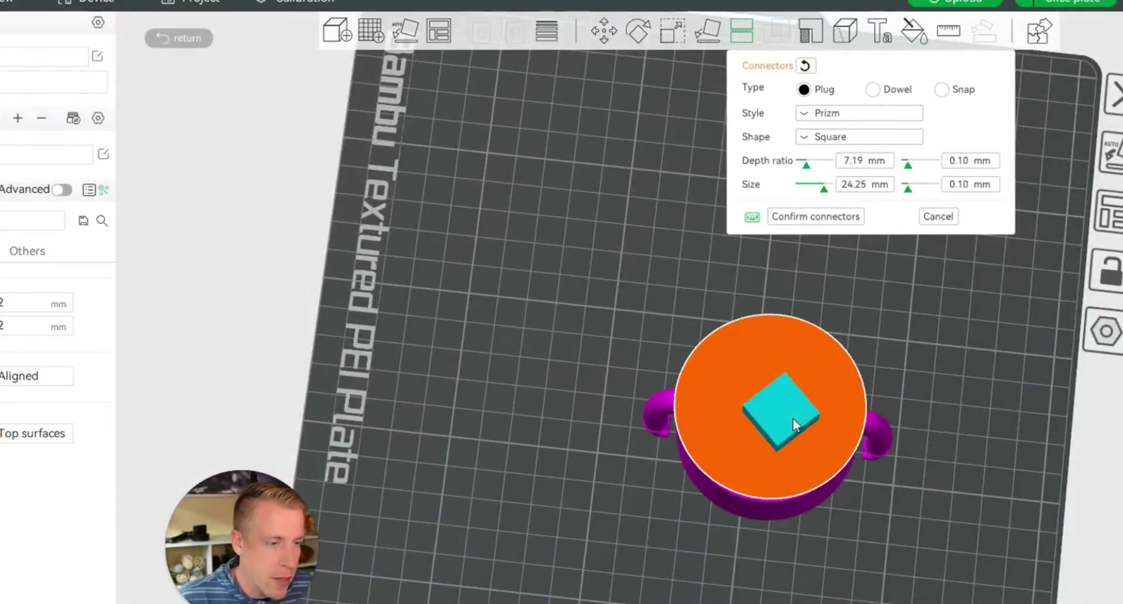
pyautogui.moveTo(792, 417); pyautogui.dragTo(769, 409)
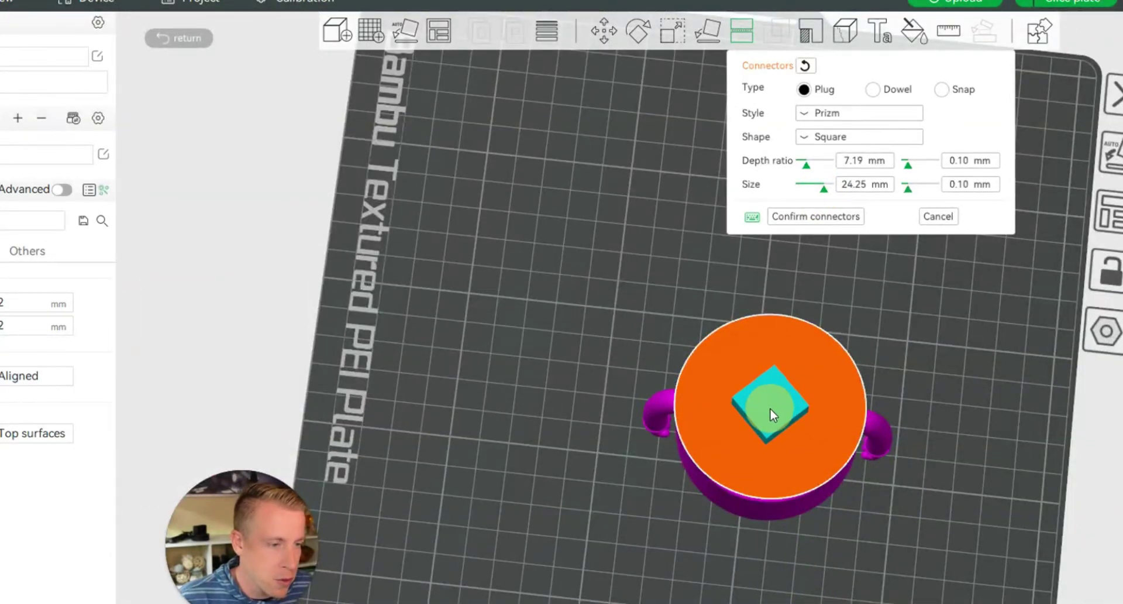
# Change the connector shape to Hexagon and centre it on the cut face.
pyautogui.click(819, 137)
pyautogui.click(839, 198)
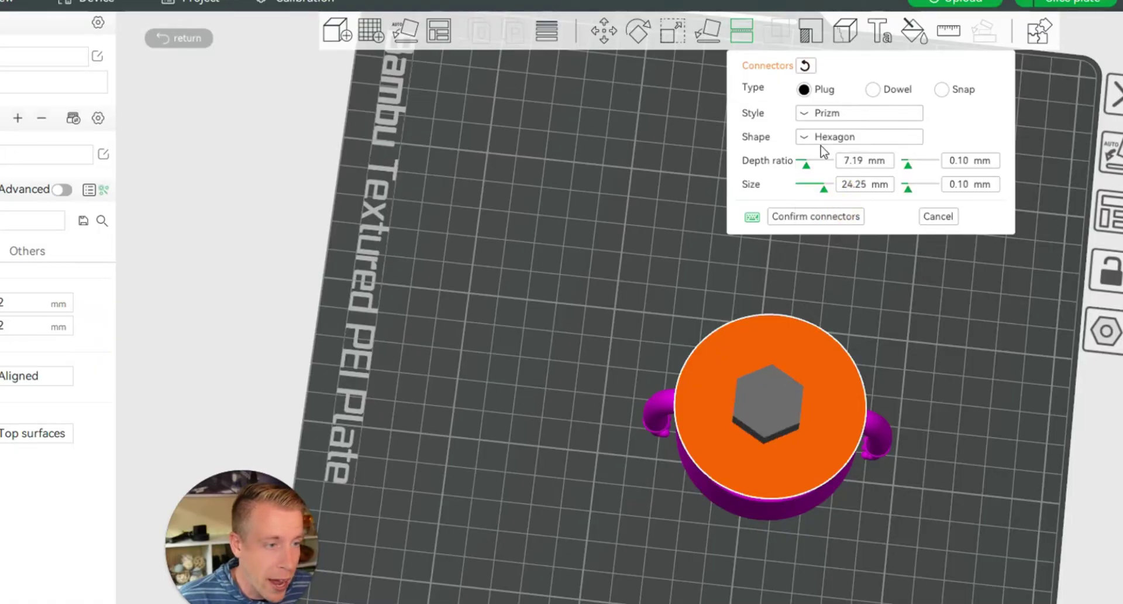
pyautogui.click(767, 413)
pyautogui.moveTo(771, 413); pyautogui.dragTo(771, 407)
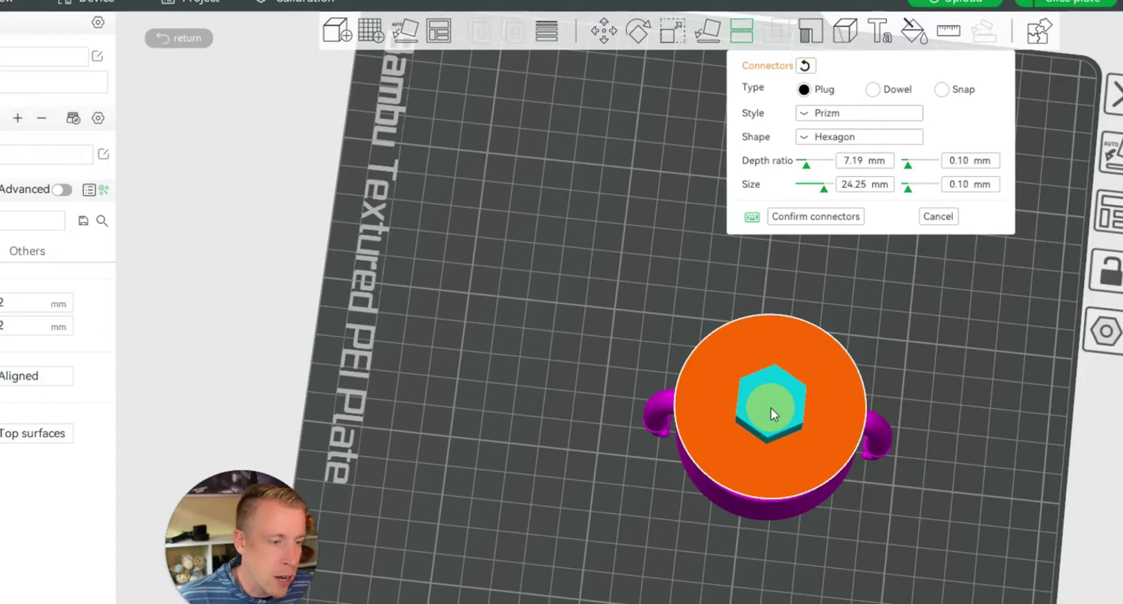
pyautogui.moveTo(925, 567)
pyautogui.mouseDown()
pyautogui.moveTo(942, 453)
pyautogui.moveTo(938, 477)
pyautogui.mouseUp()
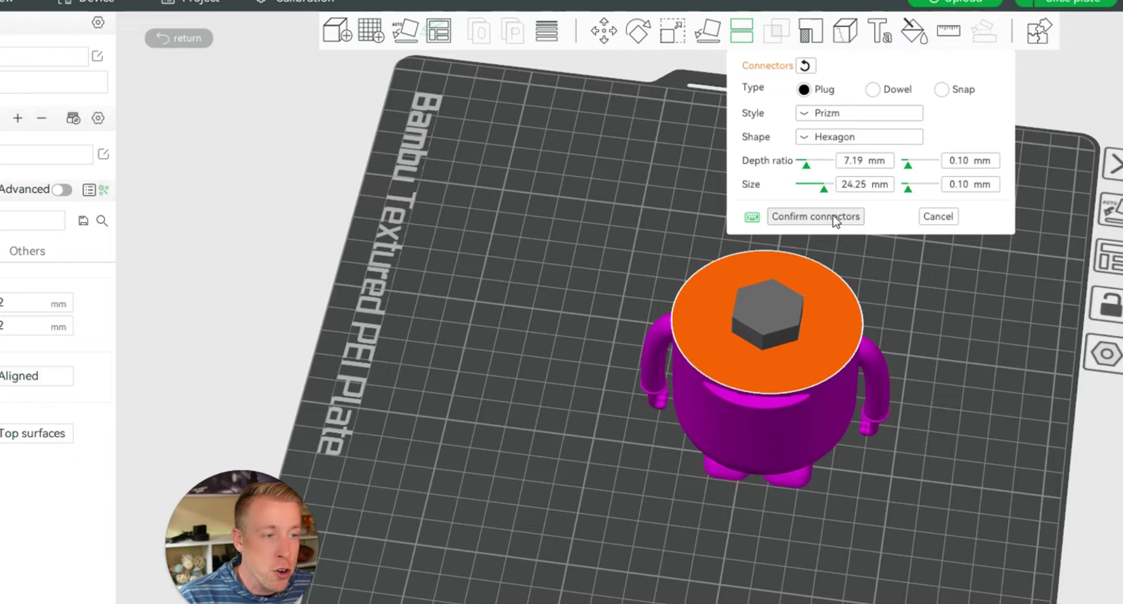
# Confirm the hexagon connector, check the front view, and perform the cut into body and head.
pyautogui.click(816, 216)
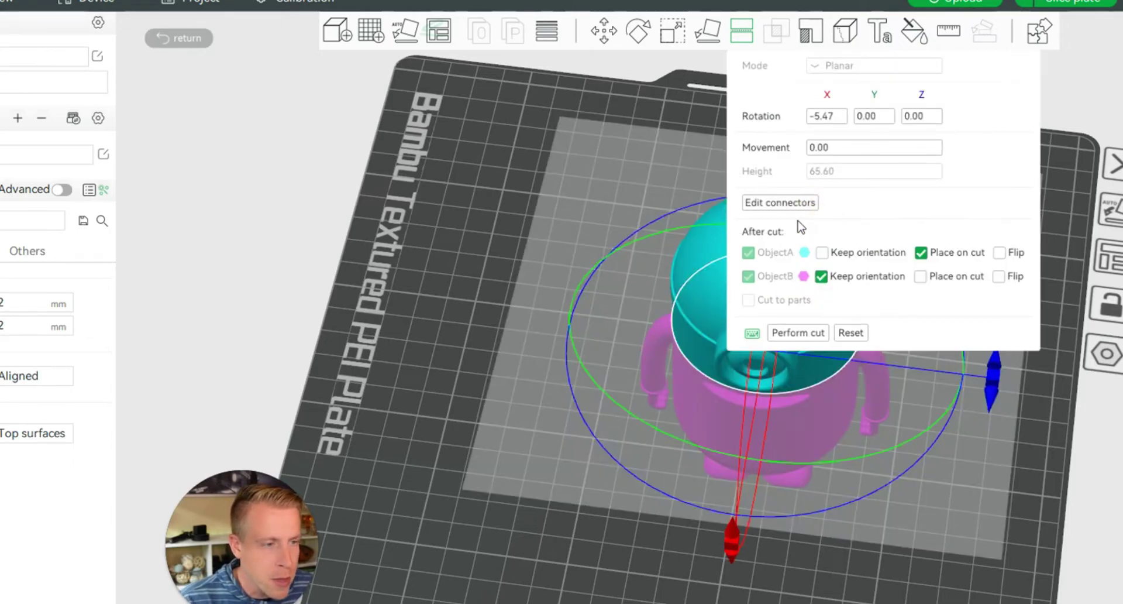
pyautogui.scroll(1, 875, 542)
pyautogui.scroll(-3, 875, 541)
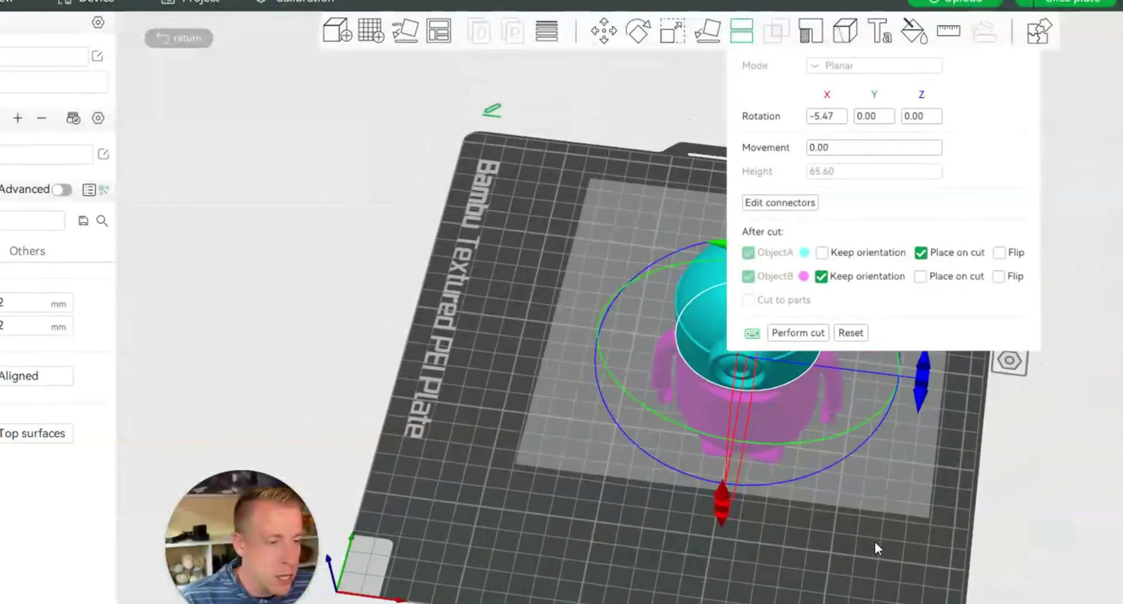
pyautogui.moveTo(890, 511); pyautogui.dragTo(773, 510)
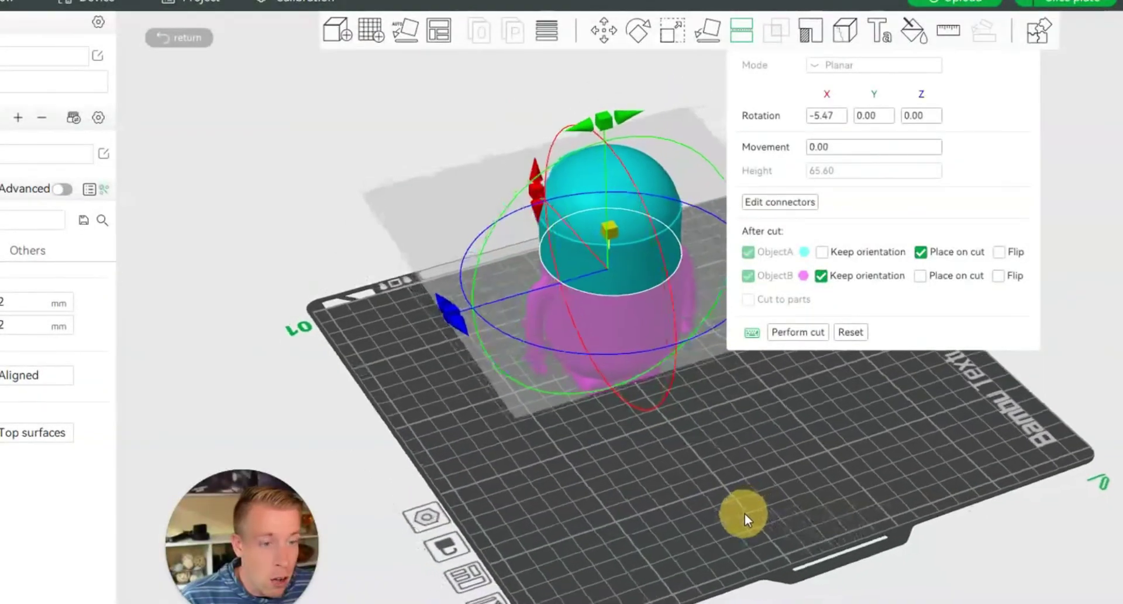
pyautogui.press('3')
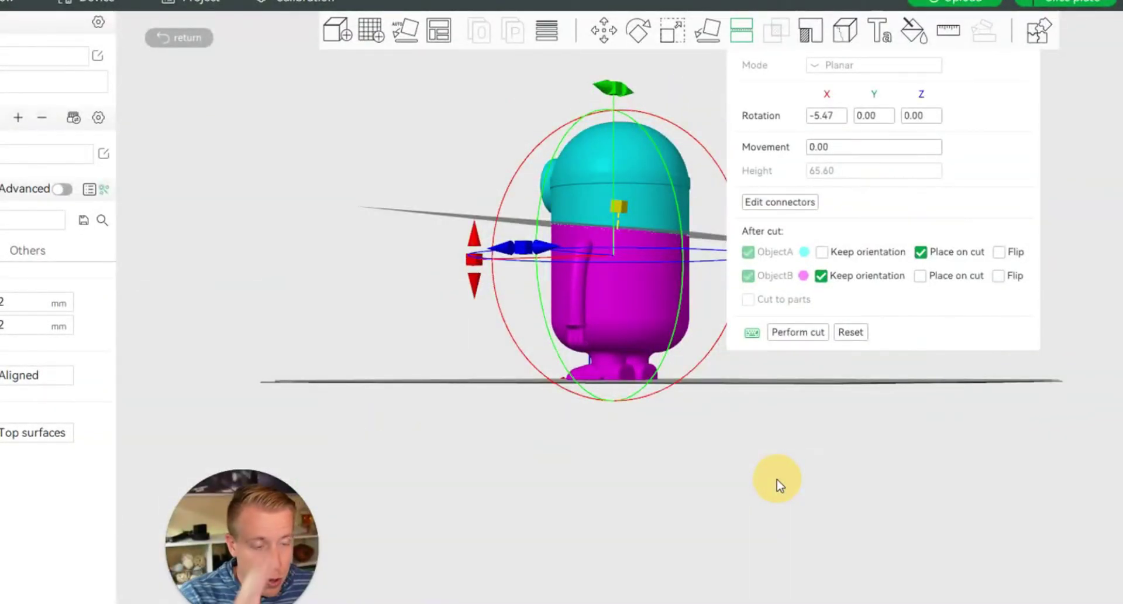
pyautogui.moveTo(780, 484); pyautogui.dragTo(780, 494)
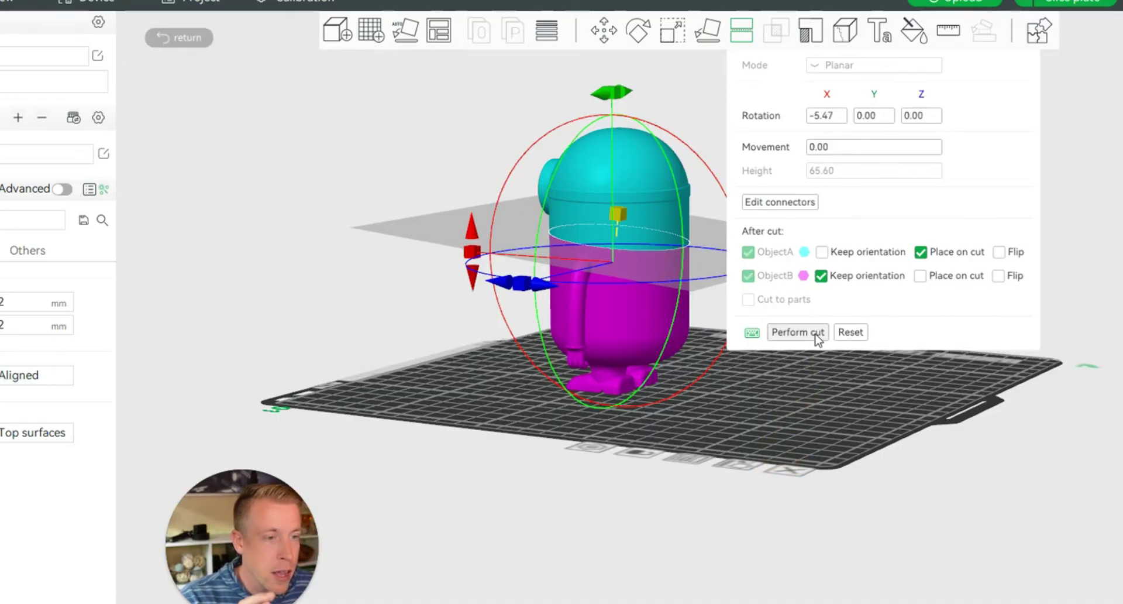
pyautogui.click(799, 332)
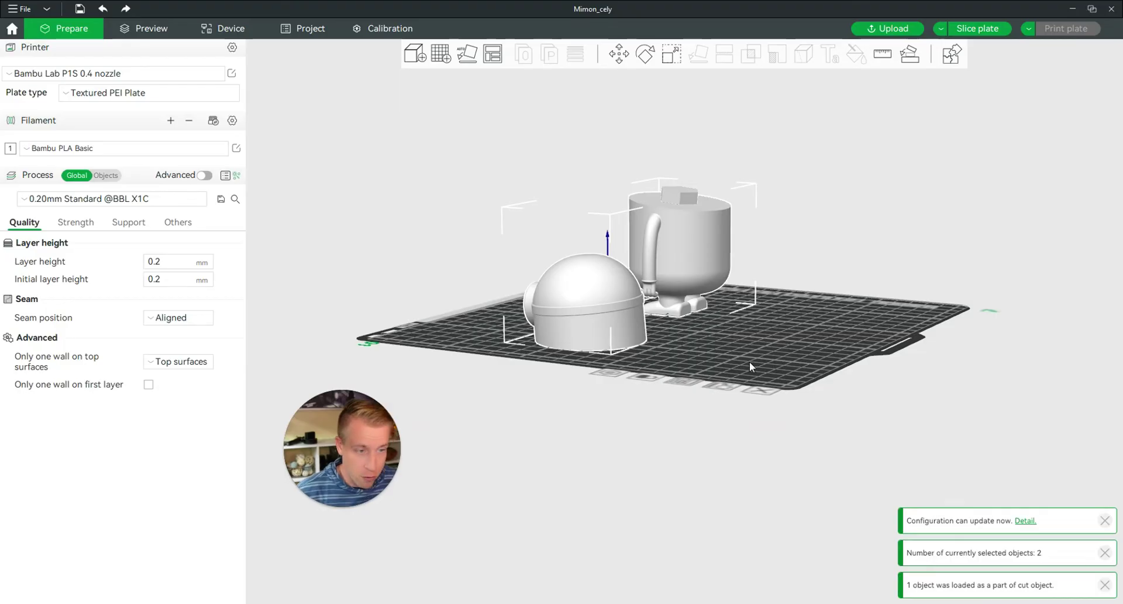
# Move both cut parts slightly up-left on the plate and deselect them.
pyautogui.moveTo(749, 360)
pyautogui.mouseDown()
pyautogui.moveTo(831, 363)
pyautogui.moveTo(841, 417)
pyautogui.mouseUp()
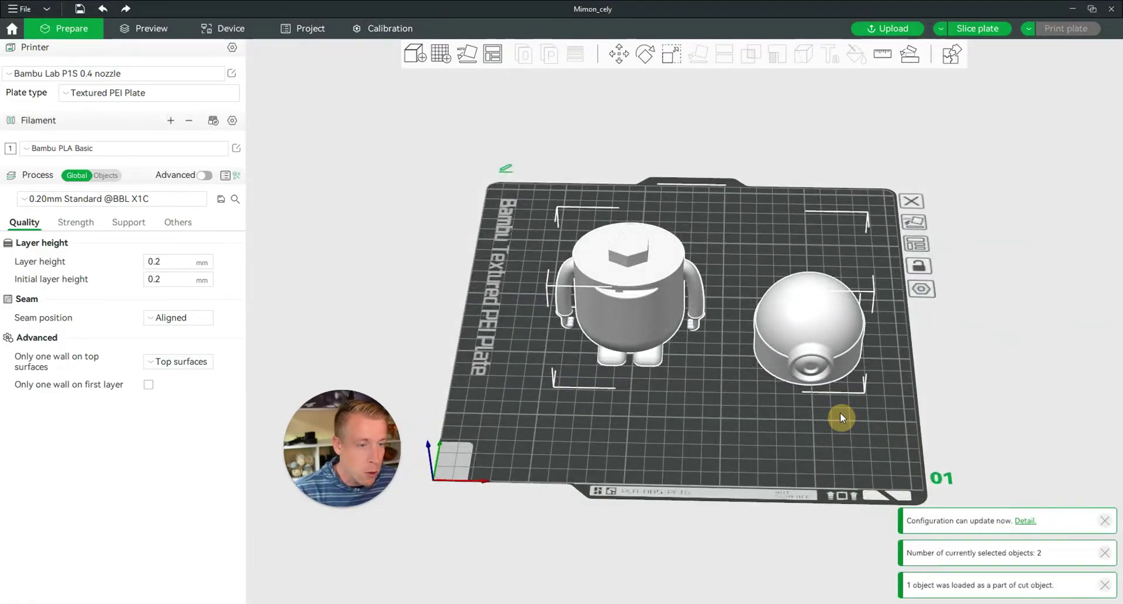
pyautogui.moveTo(810, 335); pyautogui.dragTo(794, 324)
pyautogui.click(731, 413)
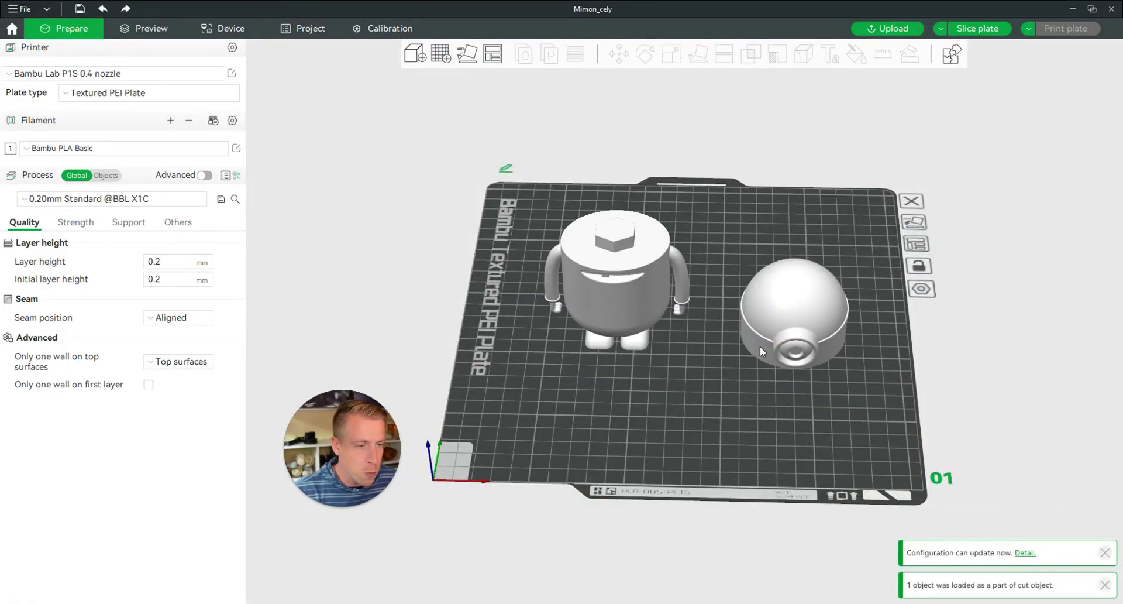
# Orbit to low side and underside views to inspect the head's hexagonal socket.
pyautogui.click(343, 510)
pyautogui.moveTo(400, 429); pyautogui.dragTo(363, 242)
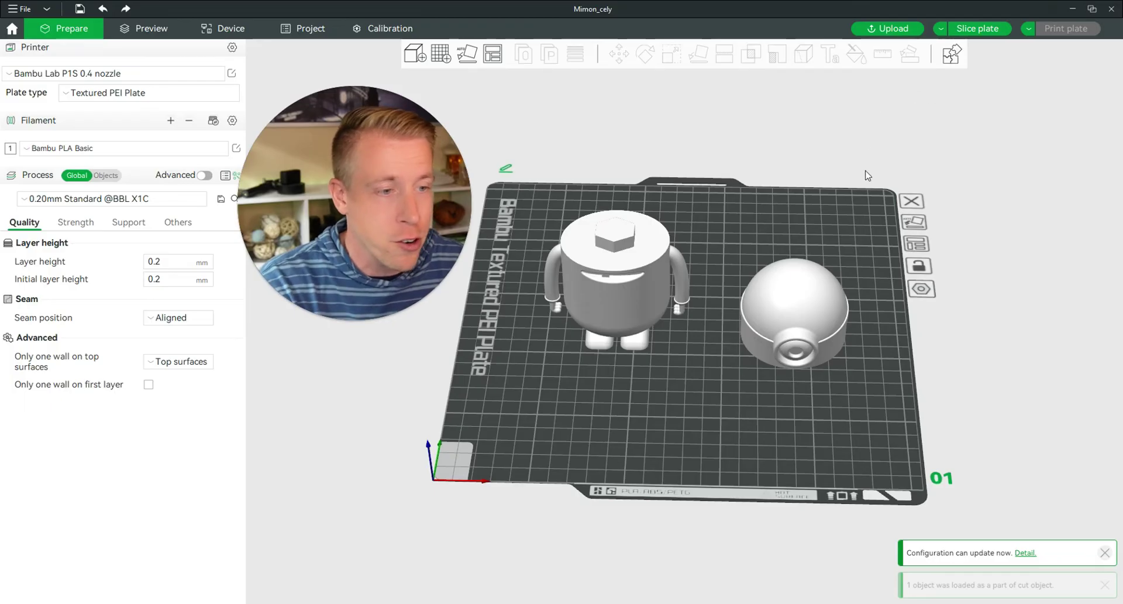
pyautogui.moveTo(855, 186)
pyautogui.mouseDown()
pyautogui.moveTo(857, 415)
pyautogui.moveTo(747, 283)
pyautogui.mouseUp()
pyautogui.moveTo(752, 414)
pyautogui.mouseDown()
pyautogui.moveTo(794, 373)
pyautogui.moveTo(807, 419)
pyautogui.mouseUp()
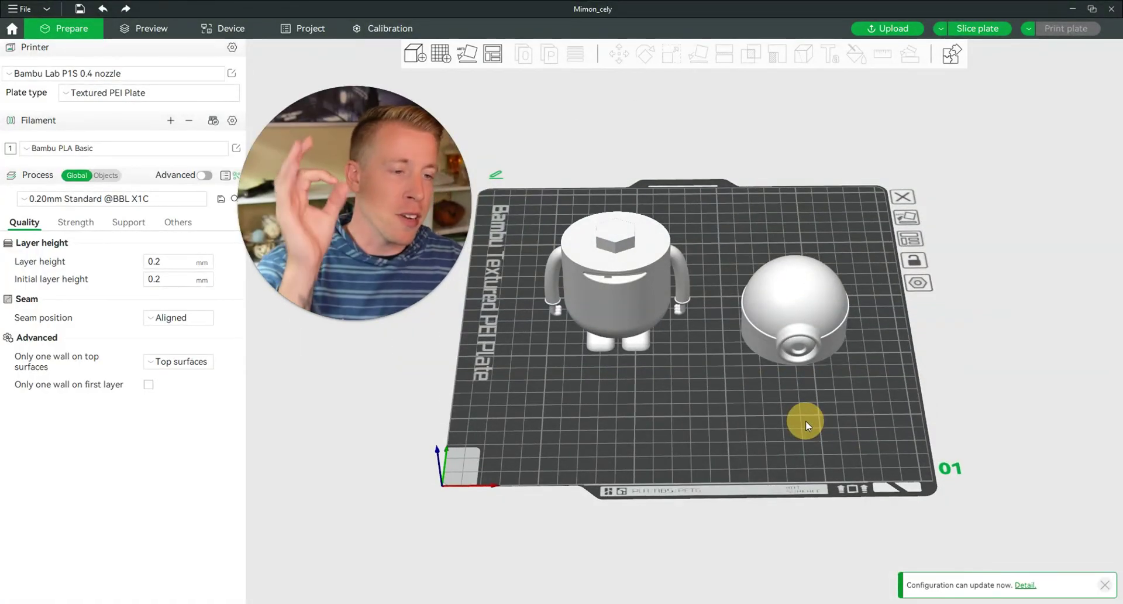